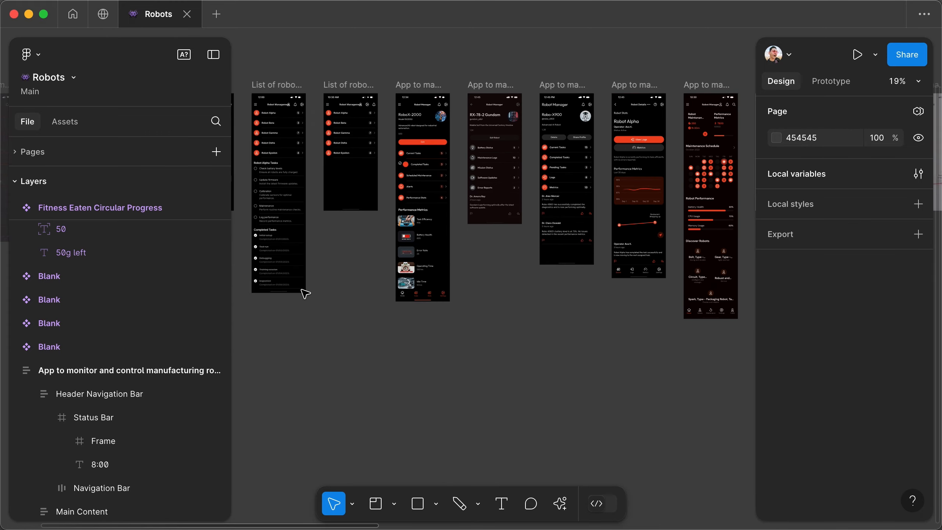
- Generate a new screen with Make designs from the prompt "App to monitor and control manufacturing robots and view details about them."
scroll(304, 294, right, 15)
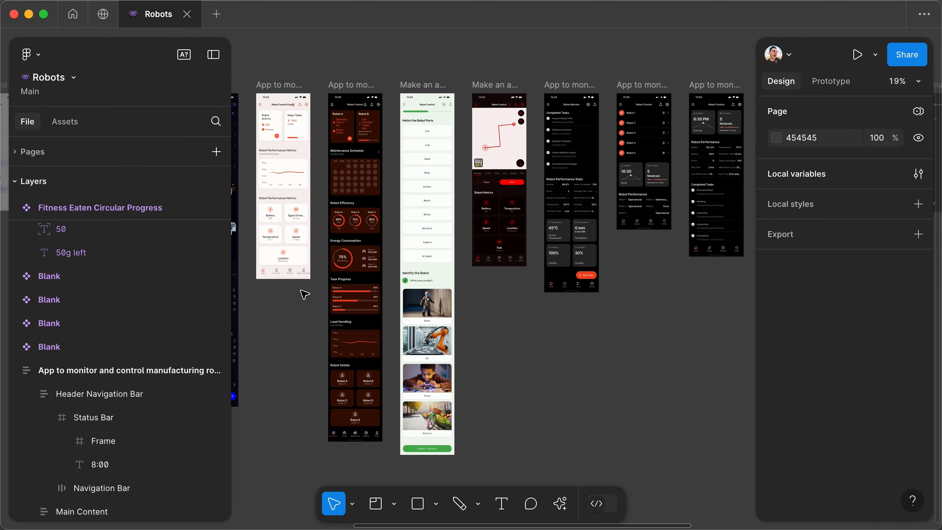
scroll(304, 295, right, 15)
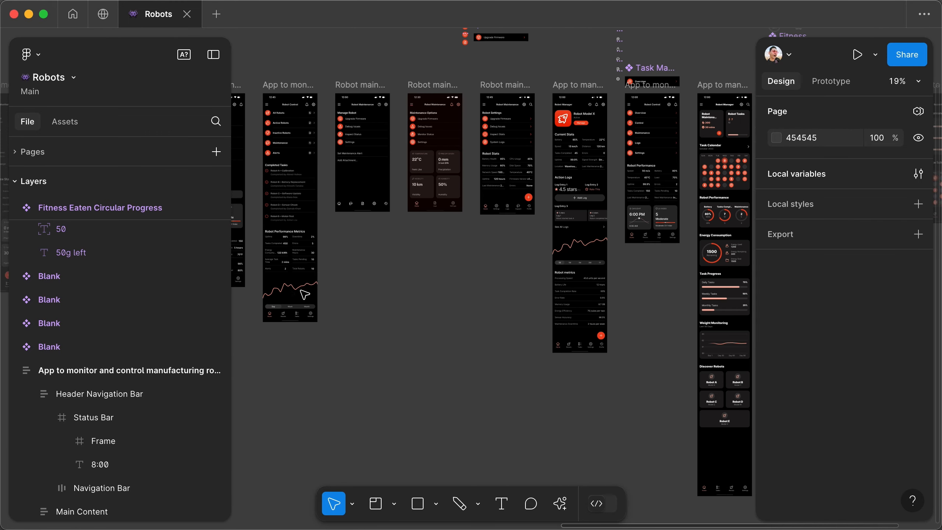
scroll(304, 295, right, 5)
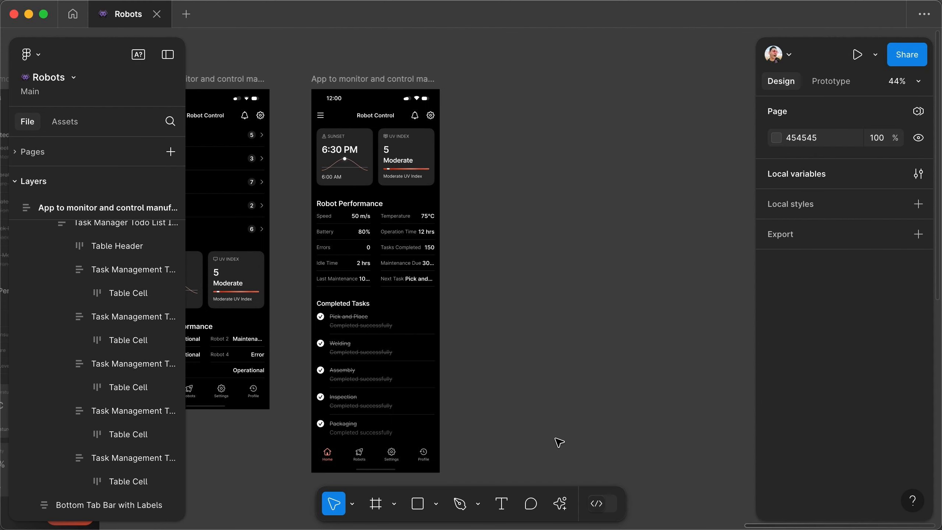
click(560, 505)
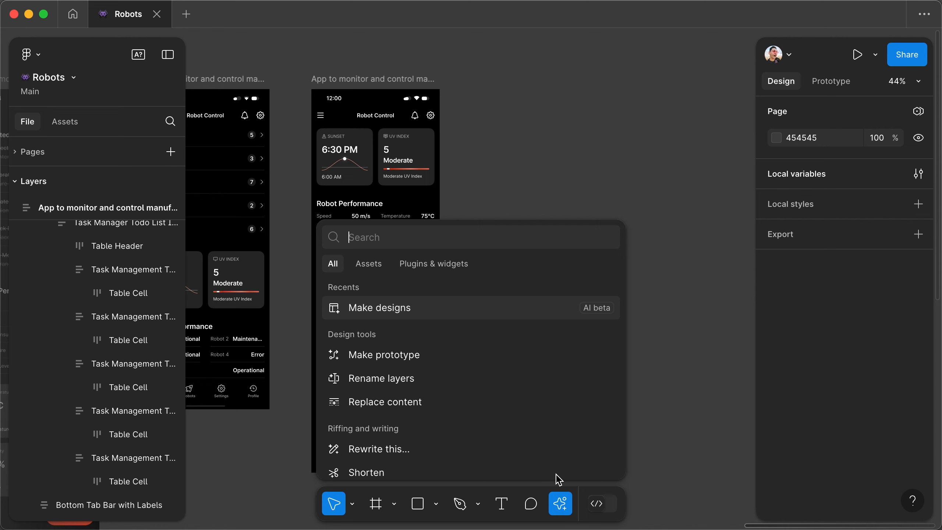
click(379, 308)
text(App to monitor and control manufacturing robots and view details about them.)
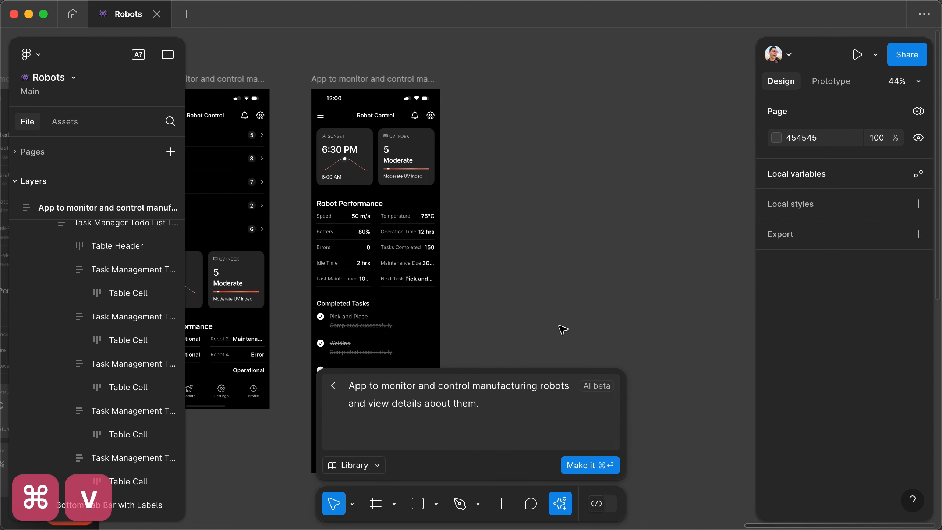
key(super+Return)
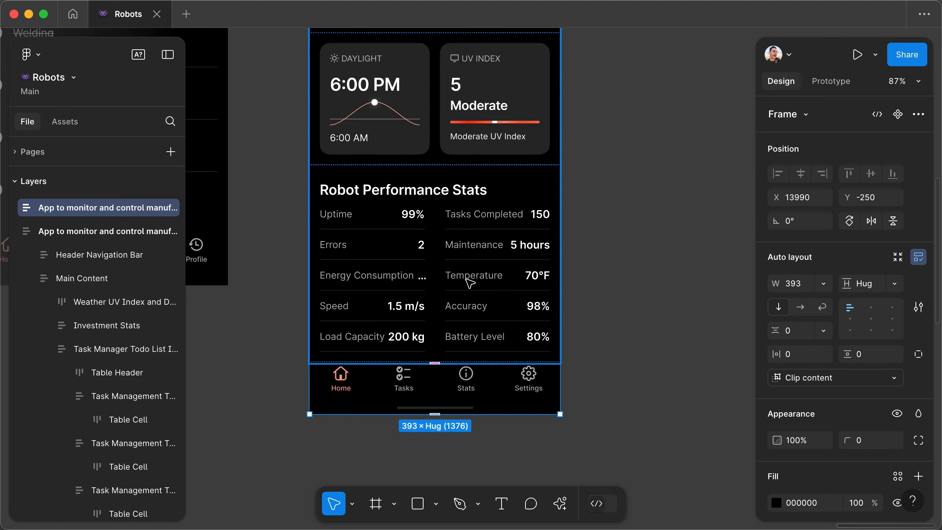
- Create a component from all the stat cells under Robot Performance Stats with the Master plugin's Create Component from Objects
super+click(381, 215)
key(super+a)
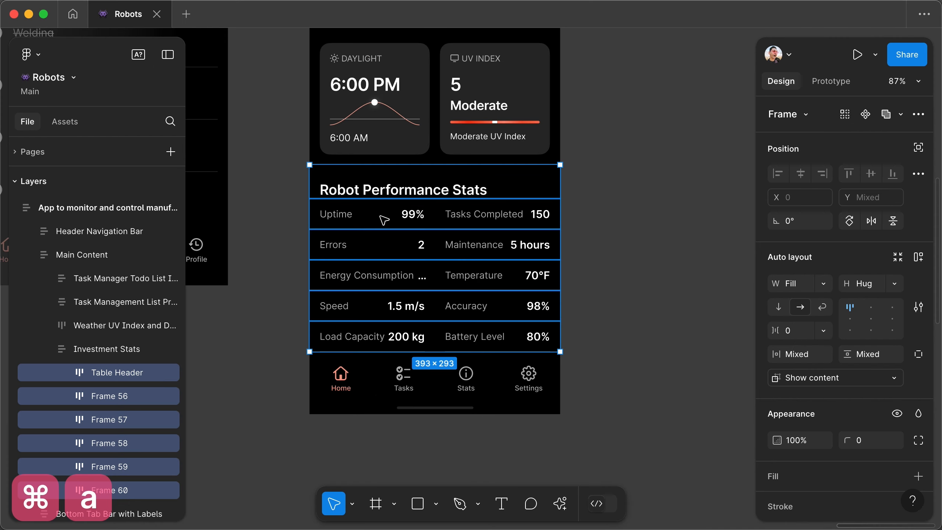
shift+click(397, 190)
key(Return)
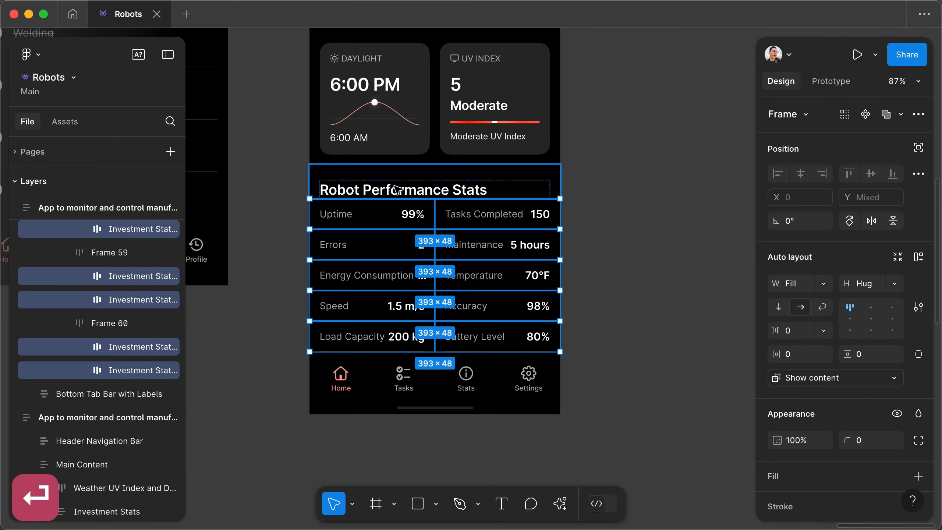
click(560, 504)
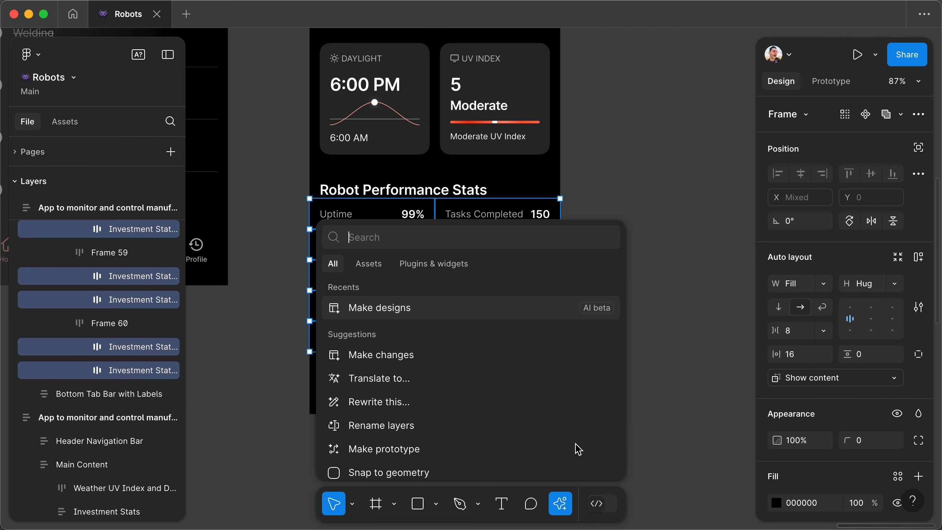
click(440, 267)
click(367, 290)
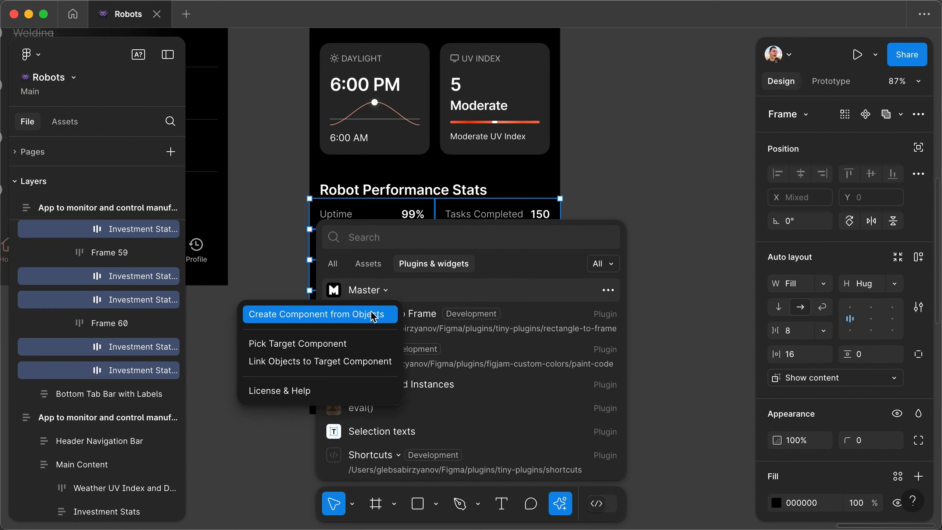
click(372, 315)
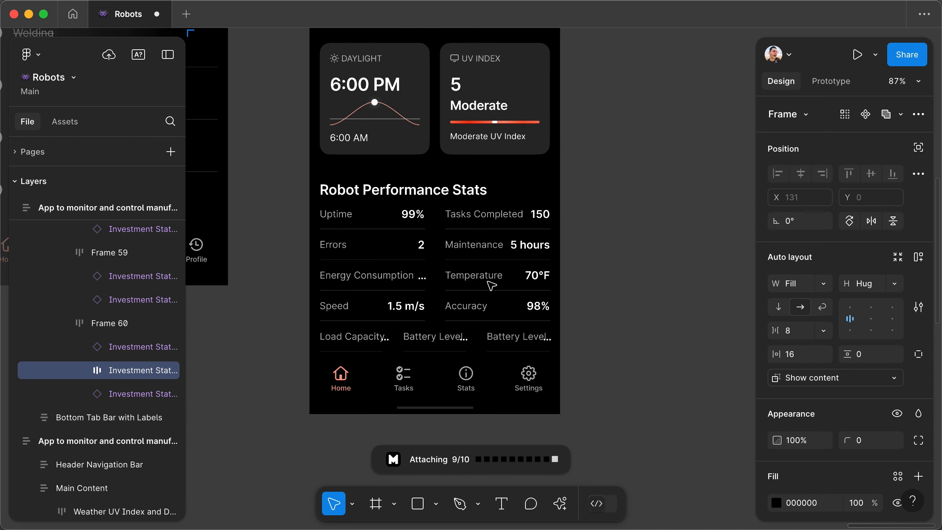
- Limit the Uptime label in the Investment Stats Cell component to a maximum width of 90
scroll(408, 156, up, 9)
super+click(412, 338)
click(822, 283)
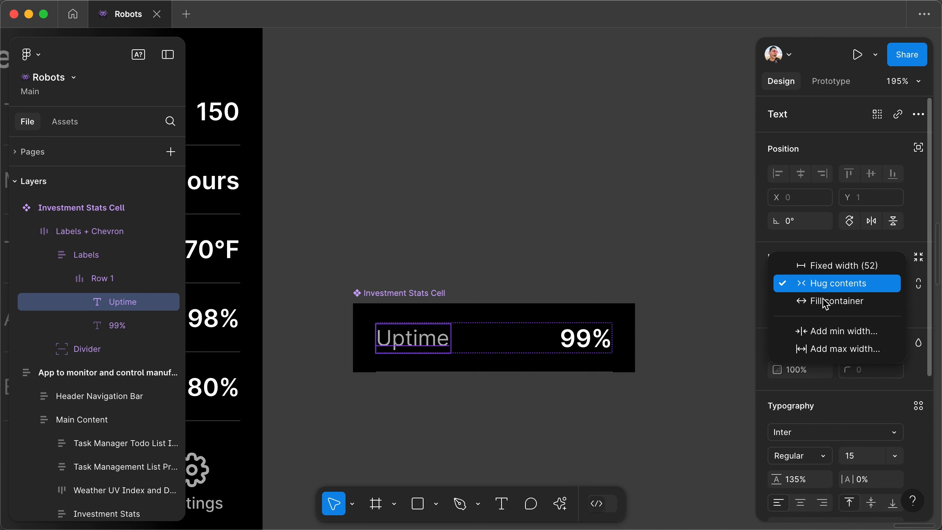
click(831, 354)
text(80)
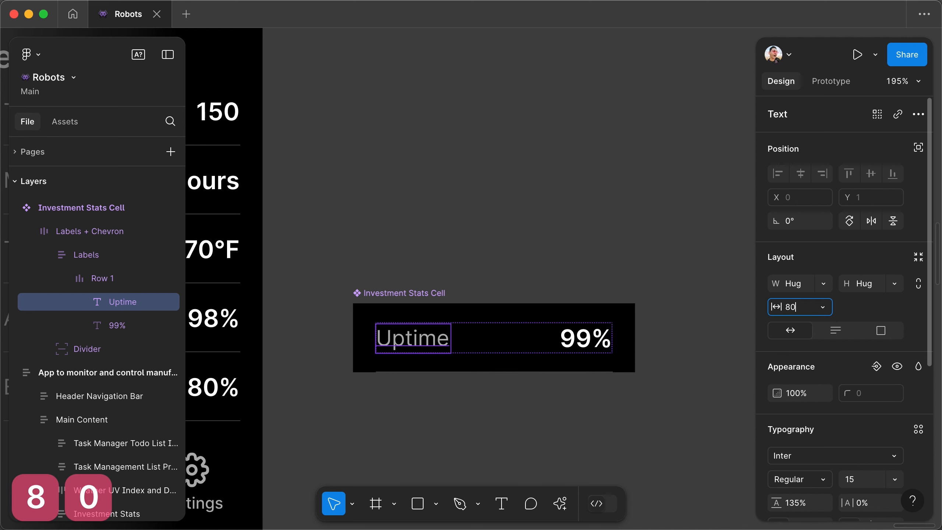
key(Return)
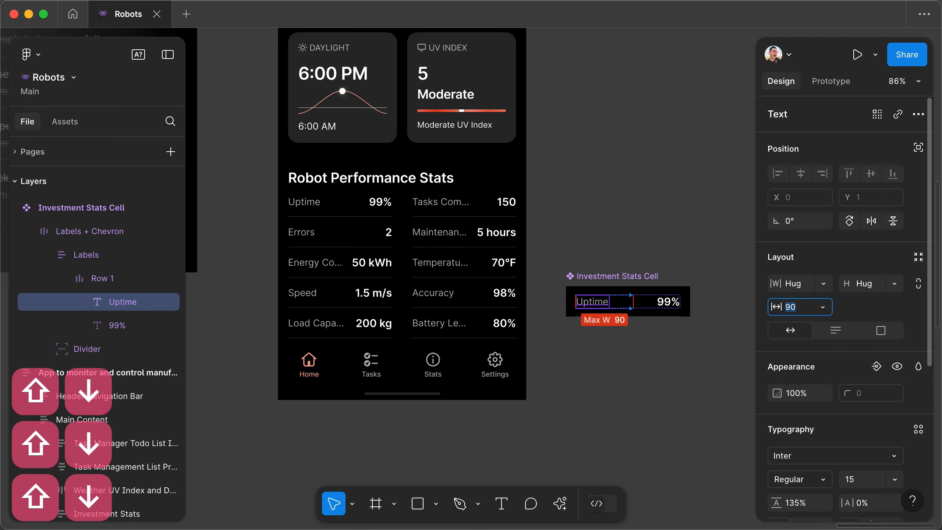
key(shift+Up)
key(shift+Down)
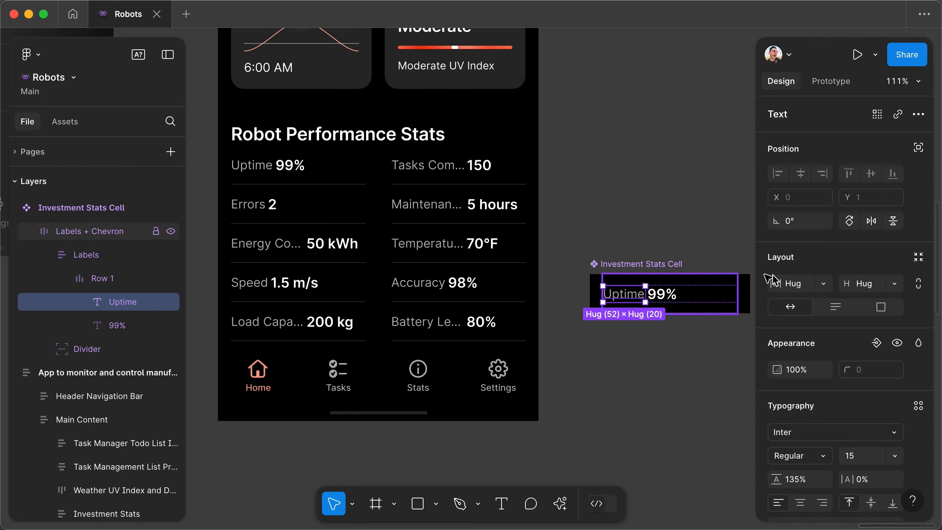
- Make the Uptime label's width fill its container and remove its minimum and maximum width limits
click(822, 283)
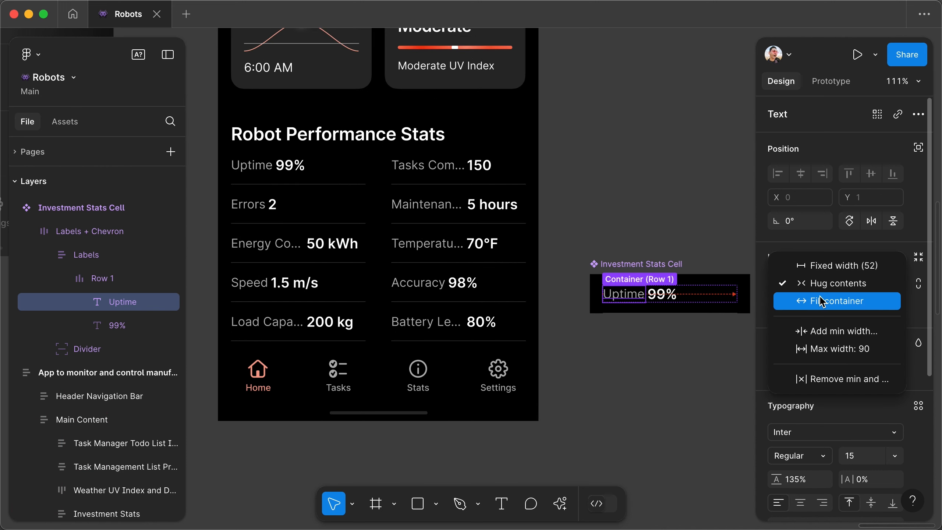
click(821, 300)
click(815, 283)
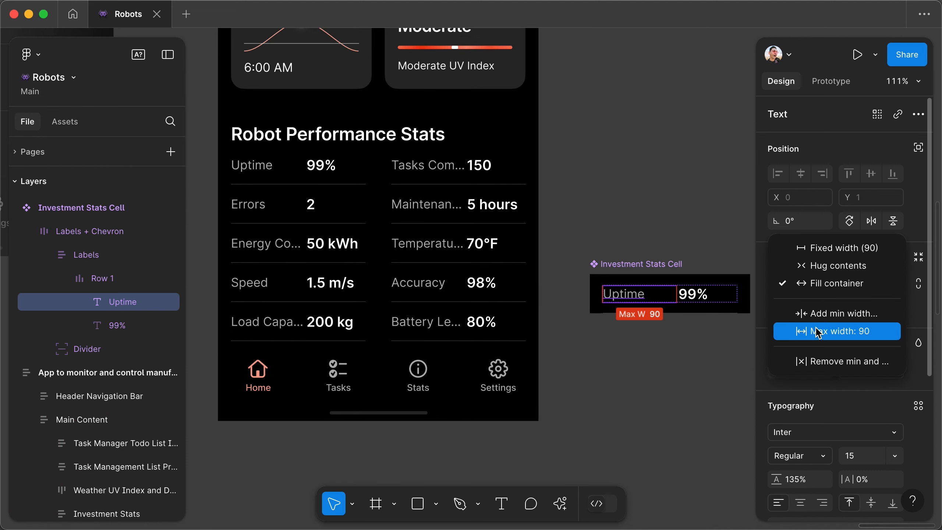
click(821, 363)
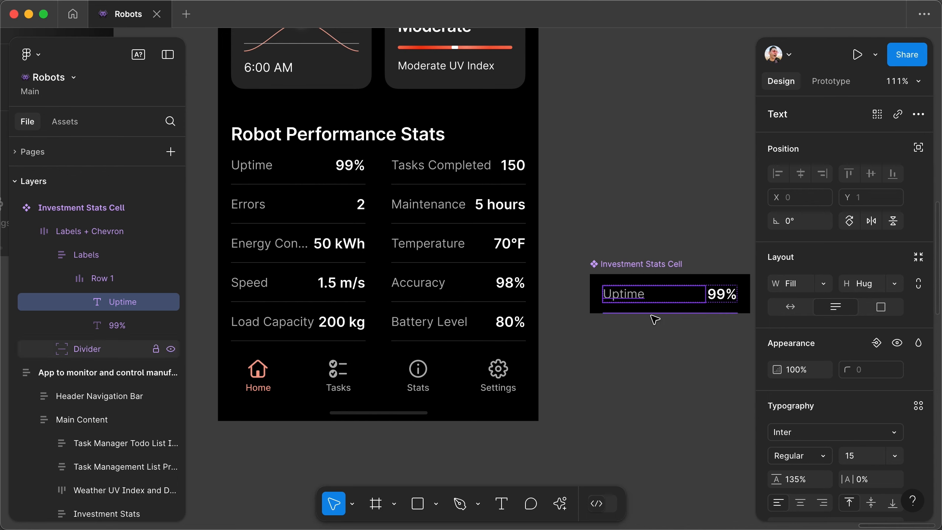
- Move the Investment Stats Cell main component above the screen that contains Robot Performance Stats
scroll(418, 267, up, 3)
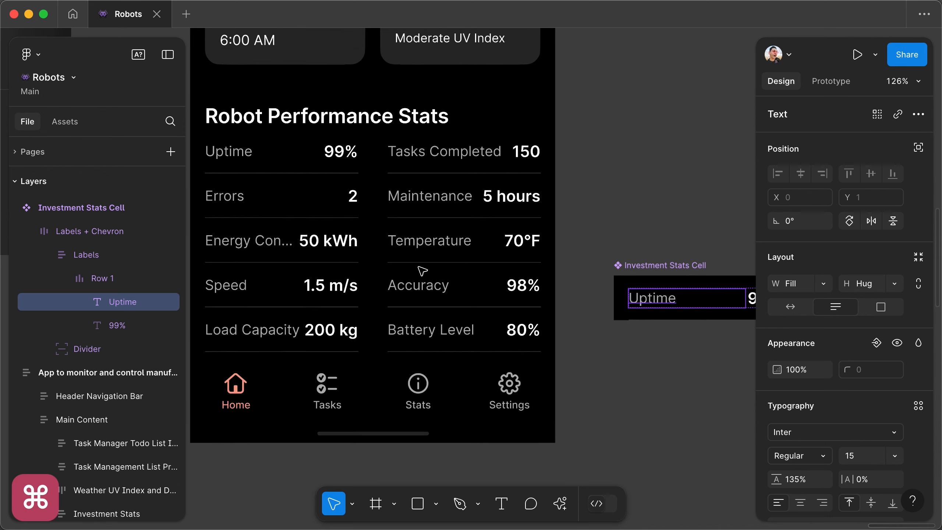
scroll(418, 267, down, 2)
scroll(422, 270, down, 5)
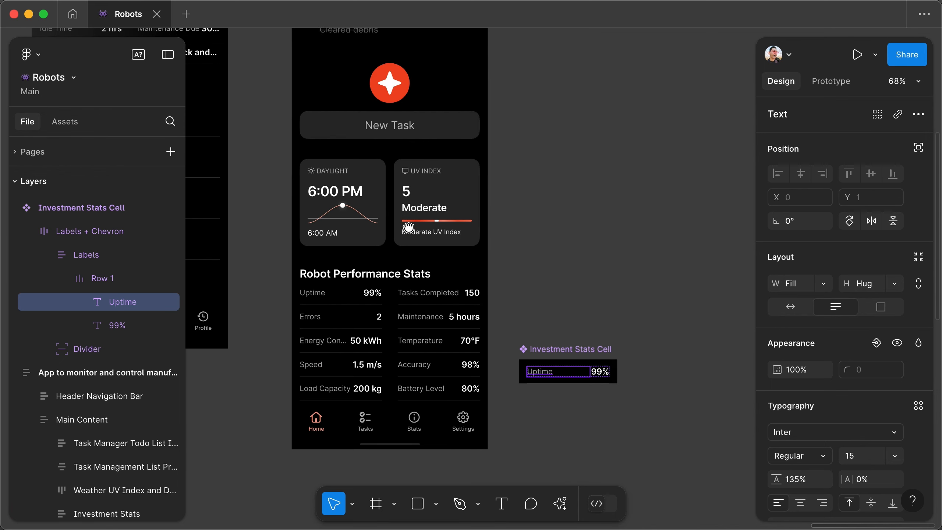
scroll(608, 366, down, 8)
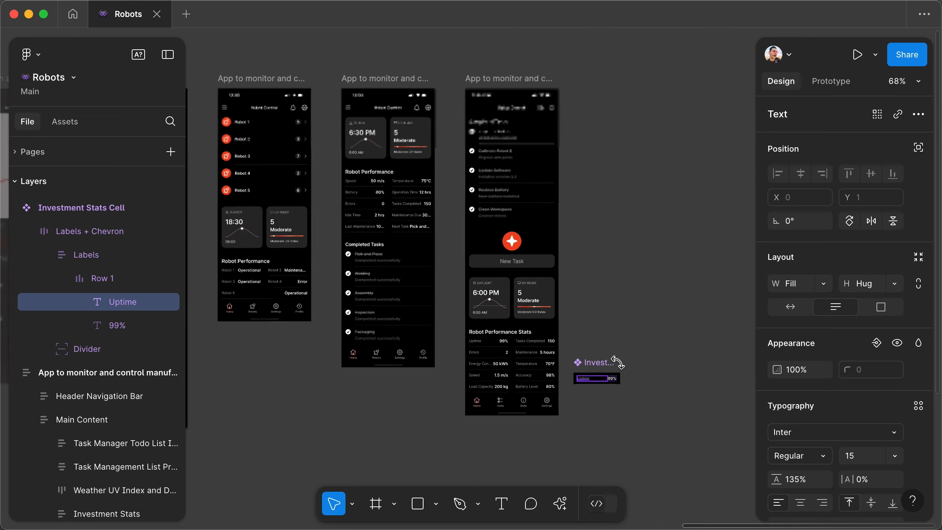
drag(602, 365, 512, 106)
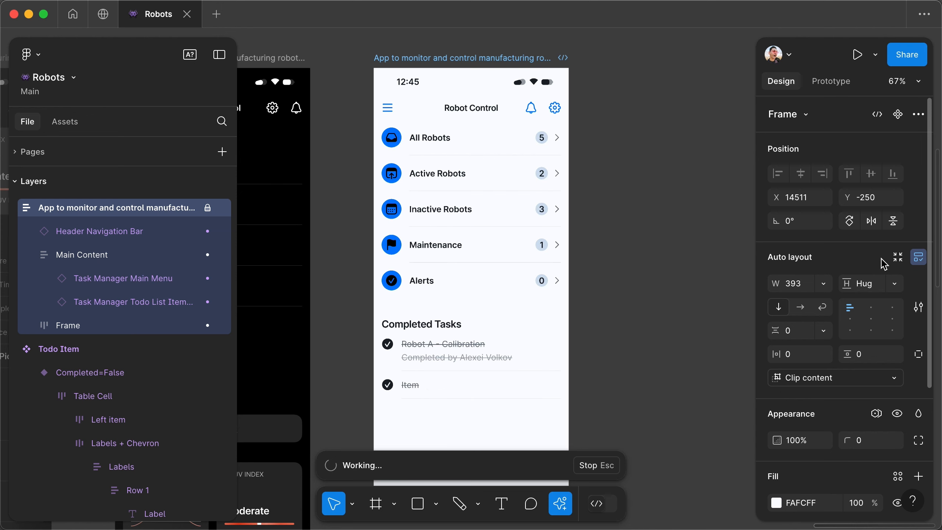
- Switch the newly generated Robot Control screen to the dark theme with blue accent, change the accent to red, and finish the changes
scroll(509, 330, down, 10)
scroll(509, 329, down, 5)
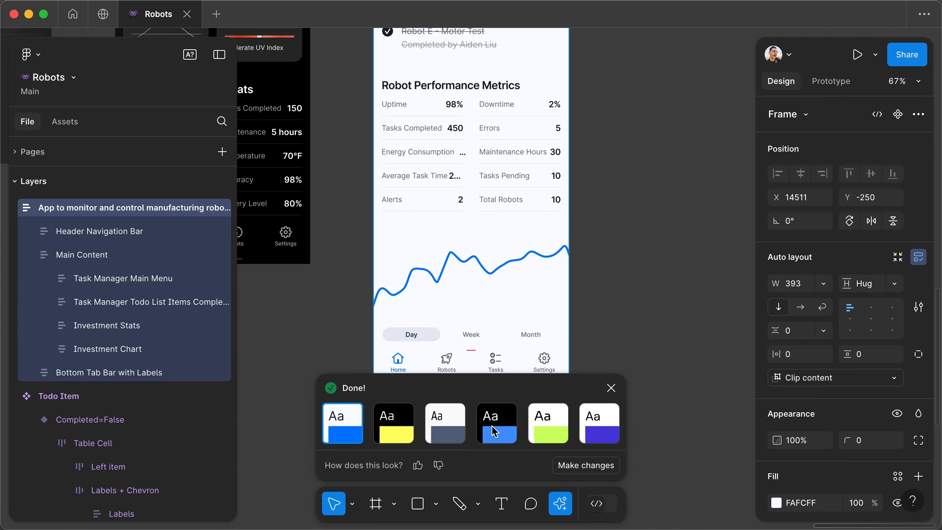
click(494, 432)
click(586, 465)
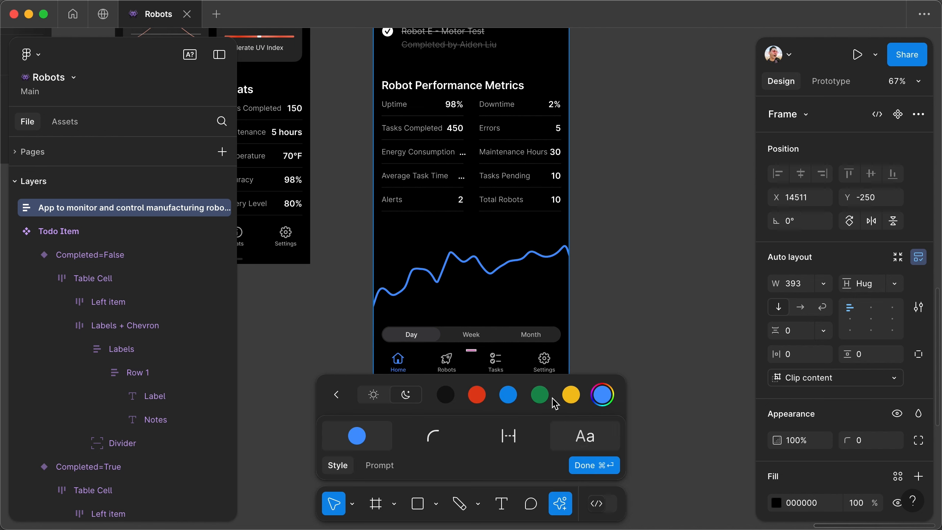
click(476, 394)
key(super+Return)
- Draw a freehand curly brace with the Pencil tool beside the Completed Tasks section, spanning its full height
scroll(531, 358, up, 5)
scroll(531, 259, right, 2)
key(shift+p)
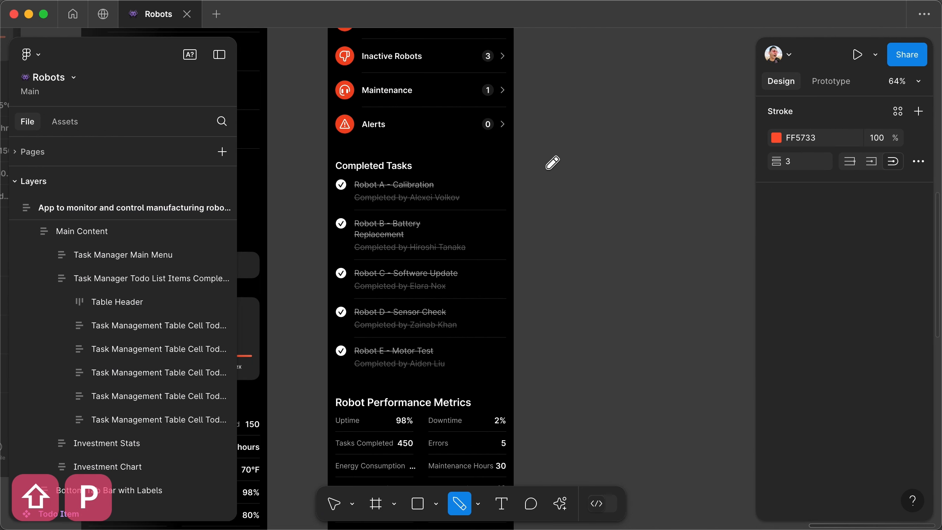
mouse_move(516, 150)
mouse_down()
mouse_move(547, 244)
mouse_move(549, 350)
mouse_move(529, 381)
mouse_up()
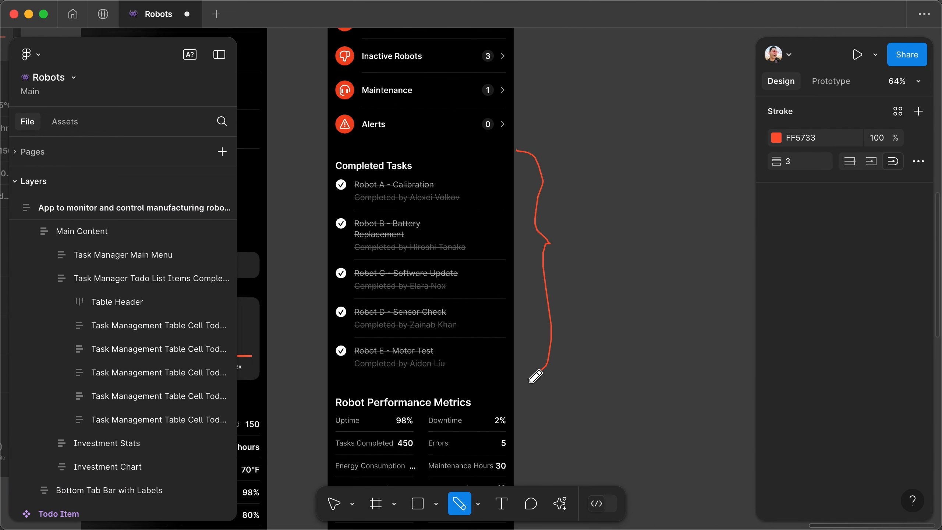
key(Escape)
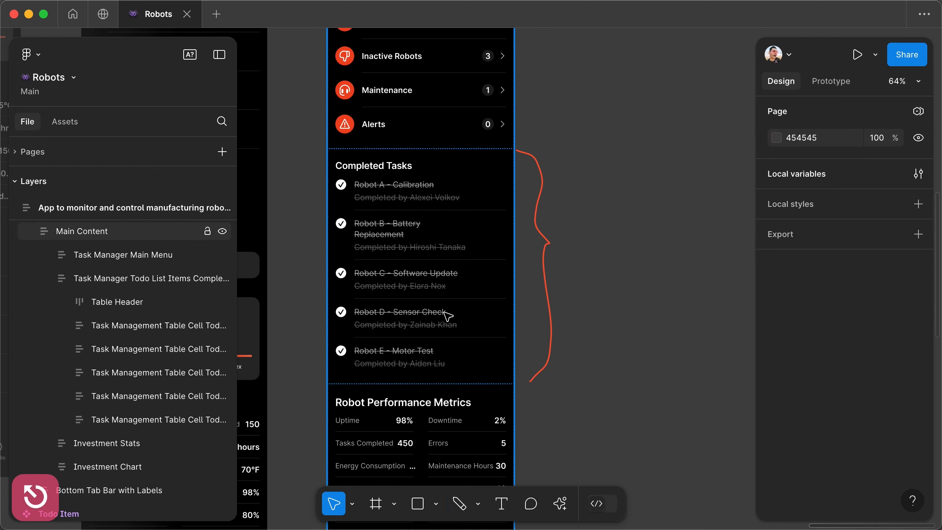
- Pick the Completed=True variant of the Todo Item component as the Master plugin's target component and return to the Completed Tasks list
scroll(399, 190, up, 10)
scroll(399, 190, left, 5)
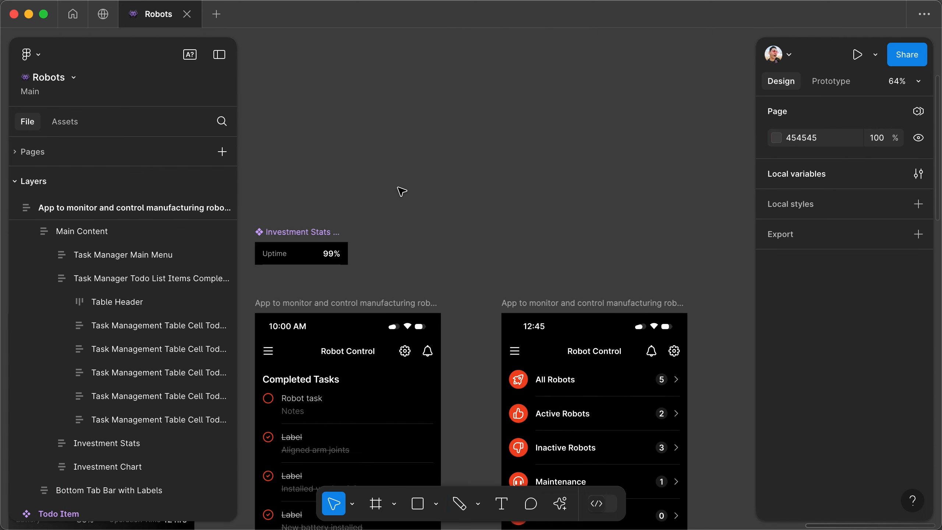
scroll(471, 261, up, 3)
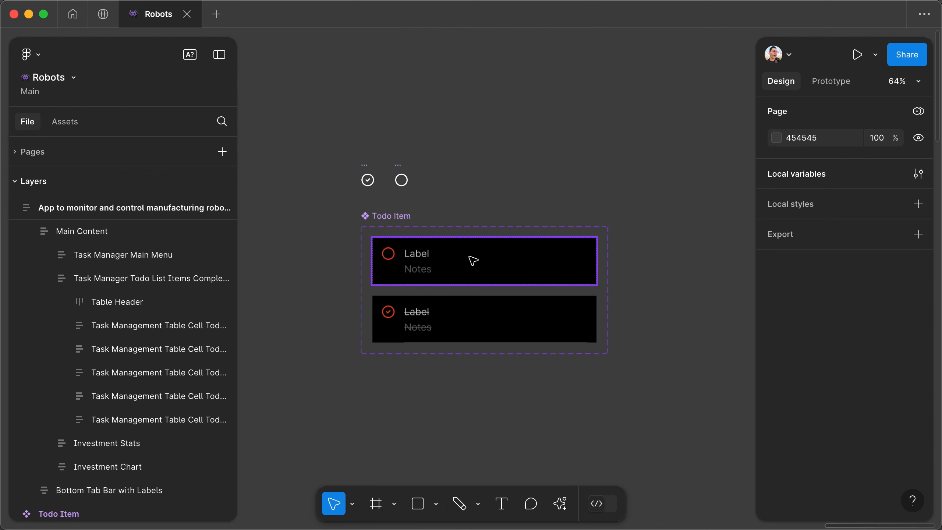
scroll(525, 259, up, 5)
scroll(467, 271, down, 2)
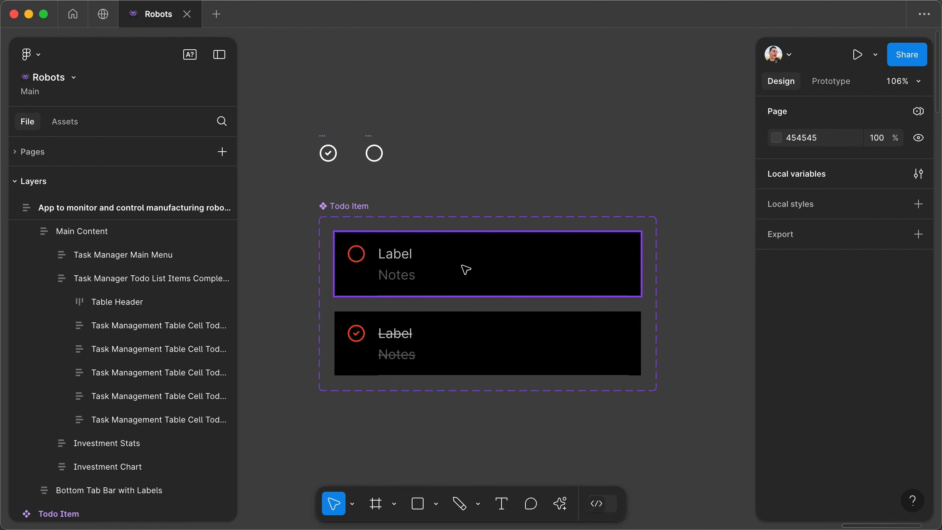
click(466, 269)
click(444, 351)
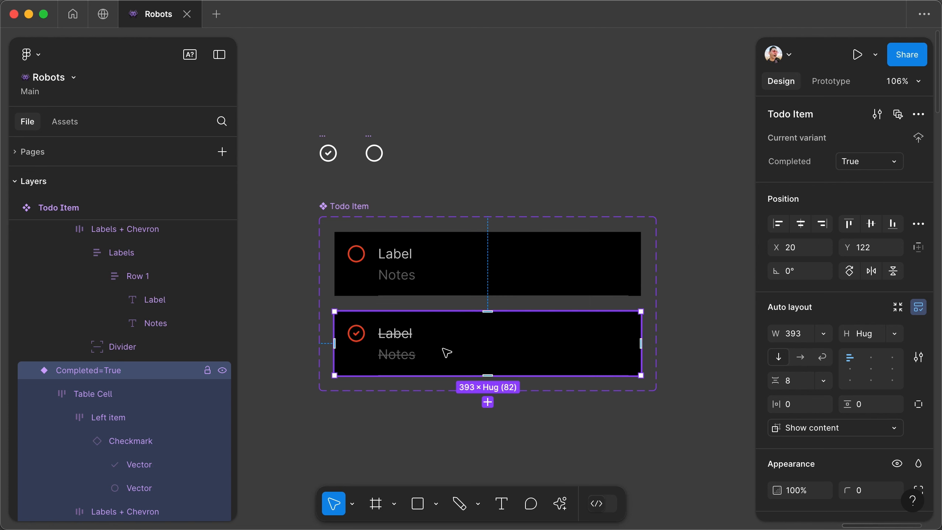
click(568, 511)
click(431, 272)
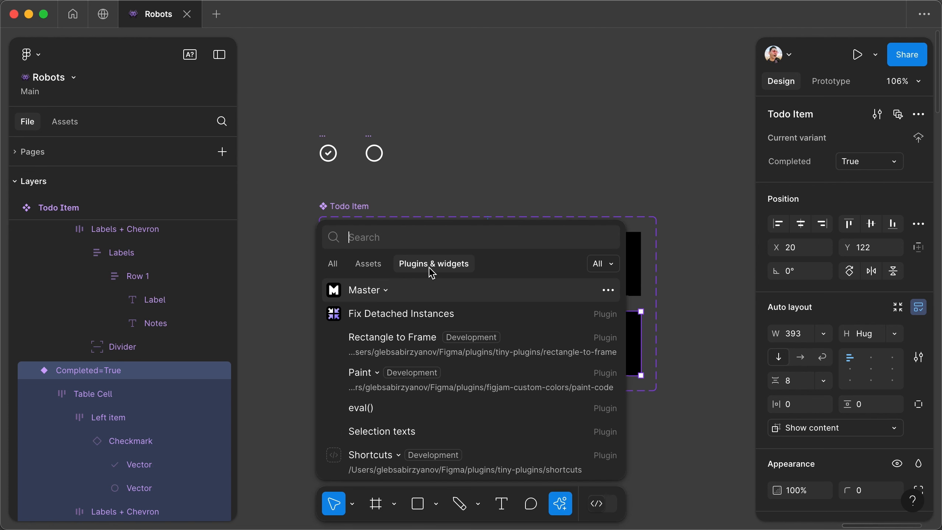
click(383, 293)
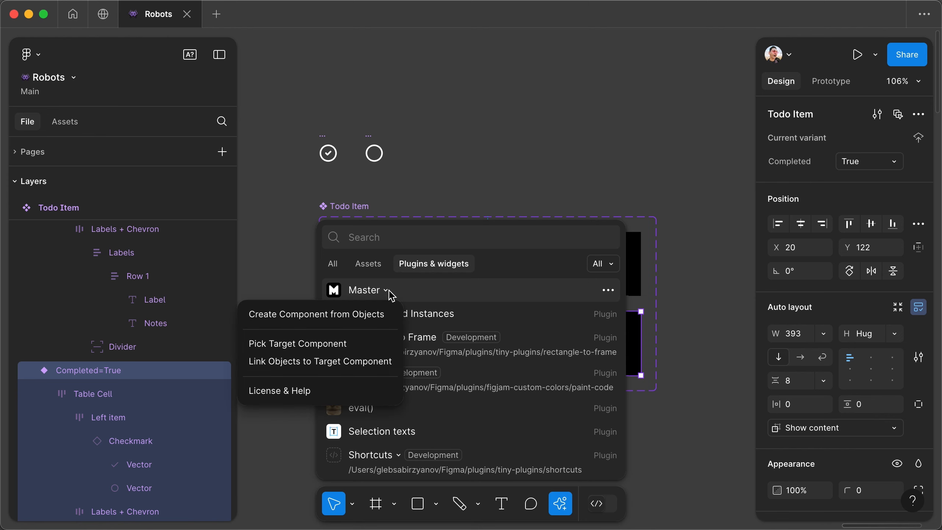
click(320, 344)
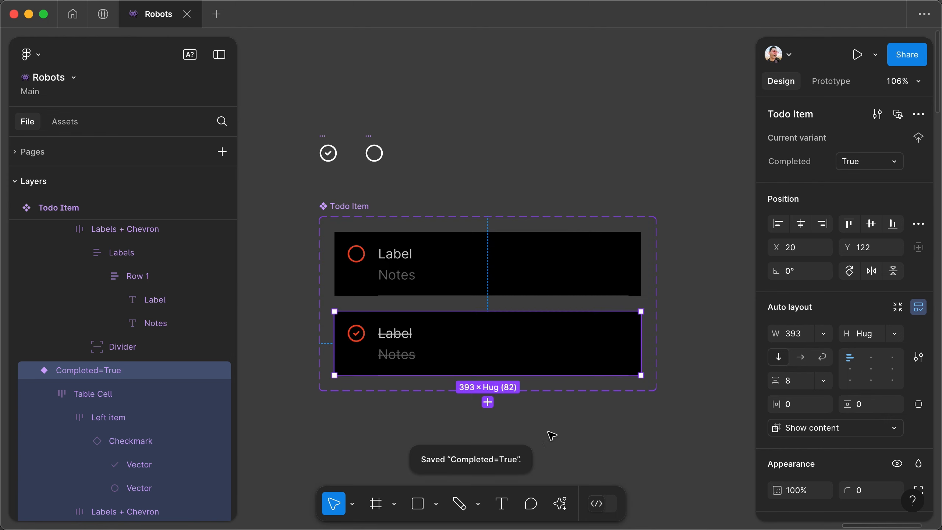
scroll(481, 401, down, 12)
scroll(481, 402, right, 6)
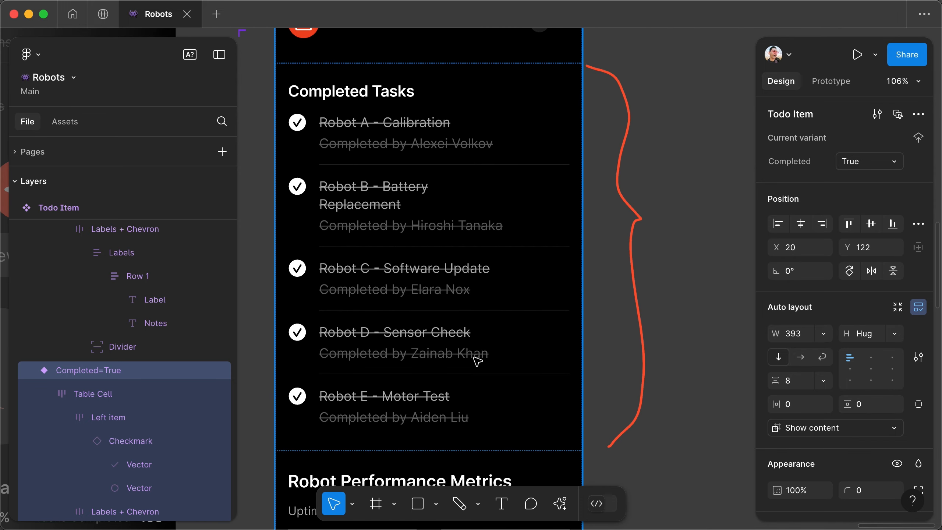
- Link all five task cells in the Completed Tasks list to the Master plugin's target component
click(475, 217)
key(Return)
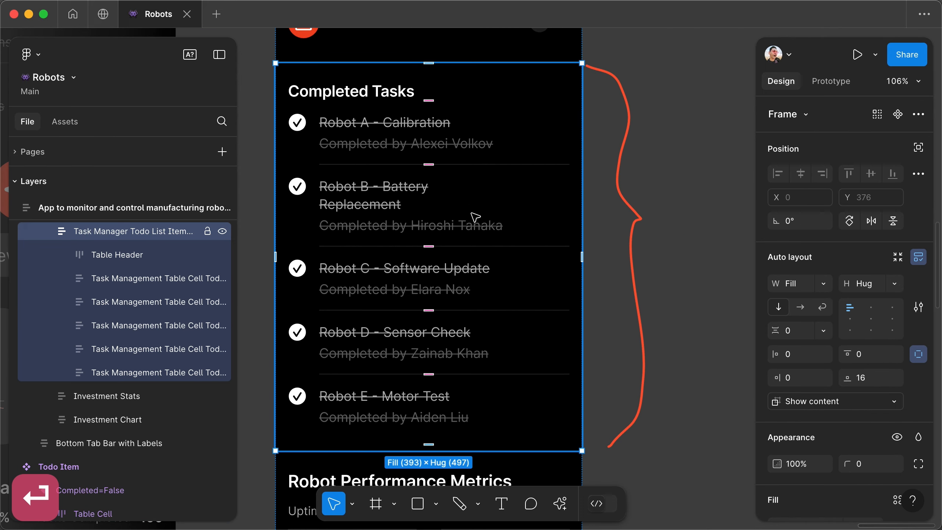
shift+click(396, 90)
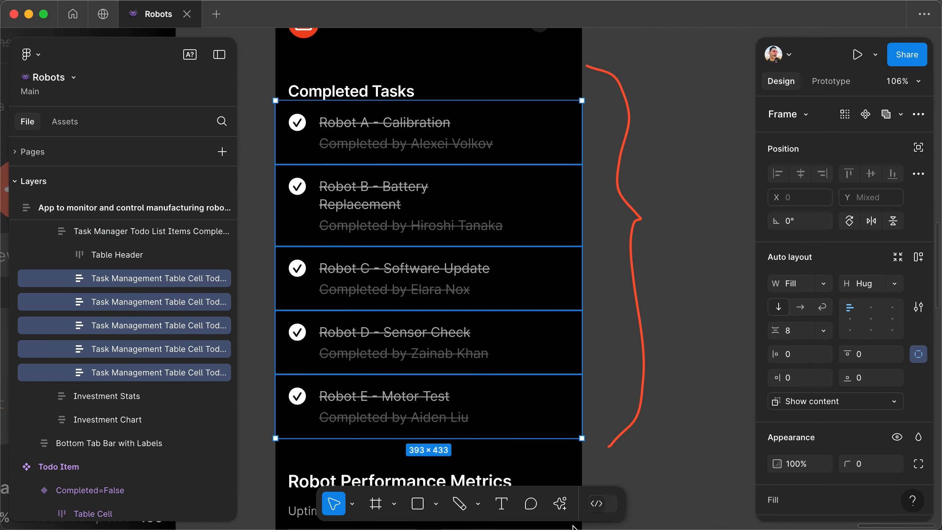
click(560, 503)
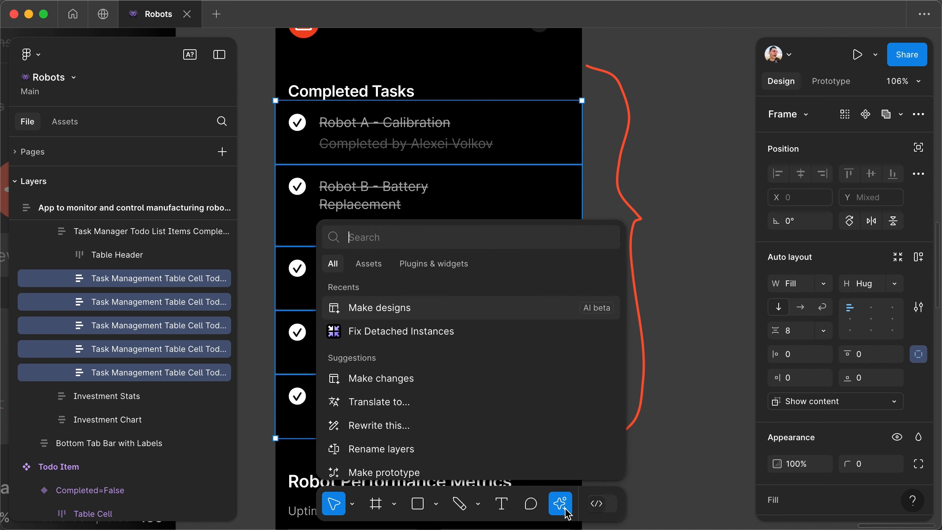
click(430, 263)
click(385, 290)
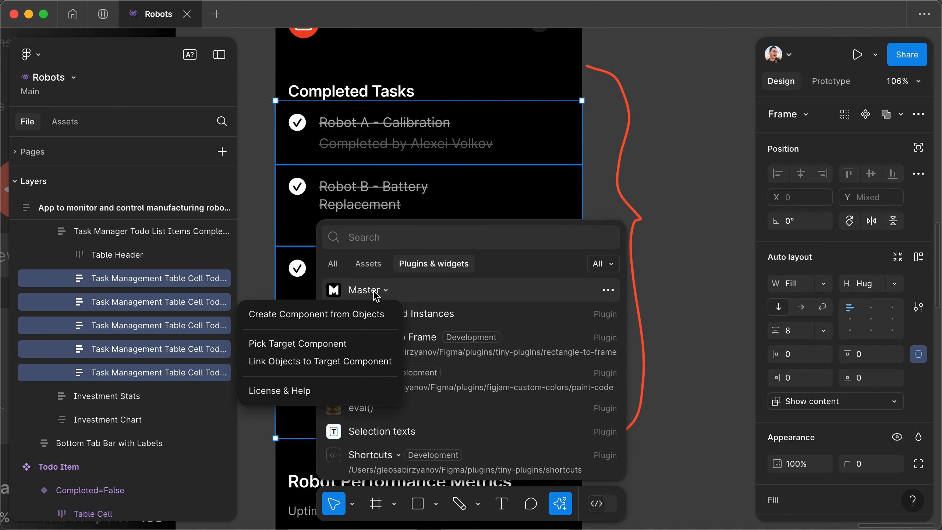
click(313, 367)
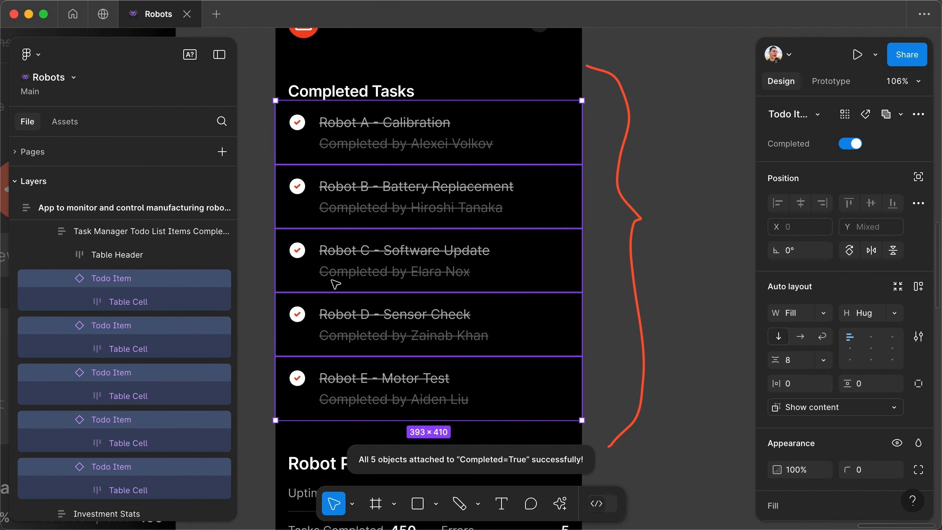
- Select the Checkmark instances in all five Completed Tasks items and reset their overrides to match the main component
key(super)
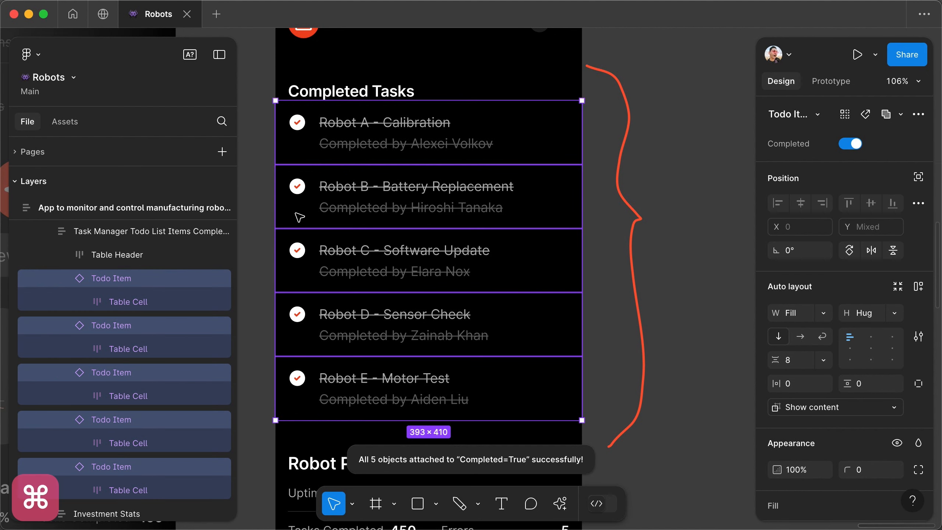
drag(266, 109, 313, 419)
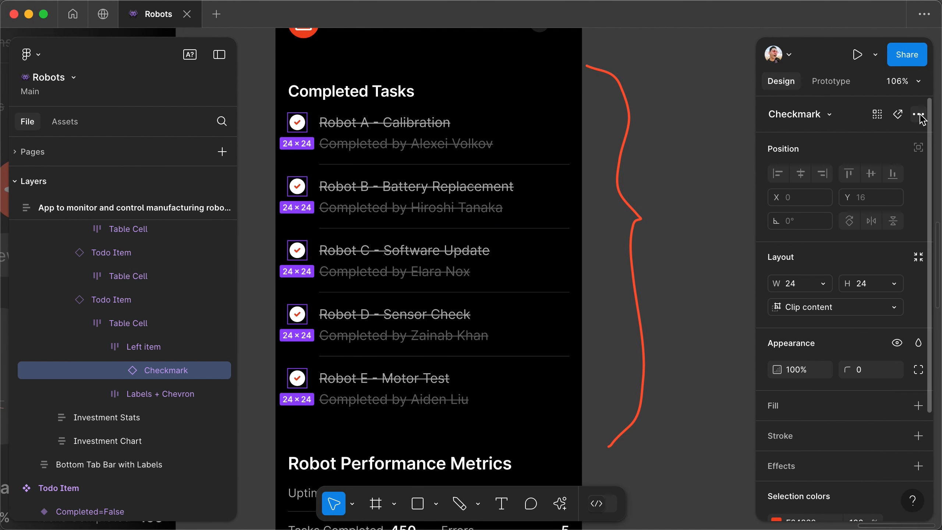
click(918, 114)
click(822, 207)
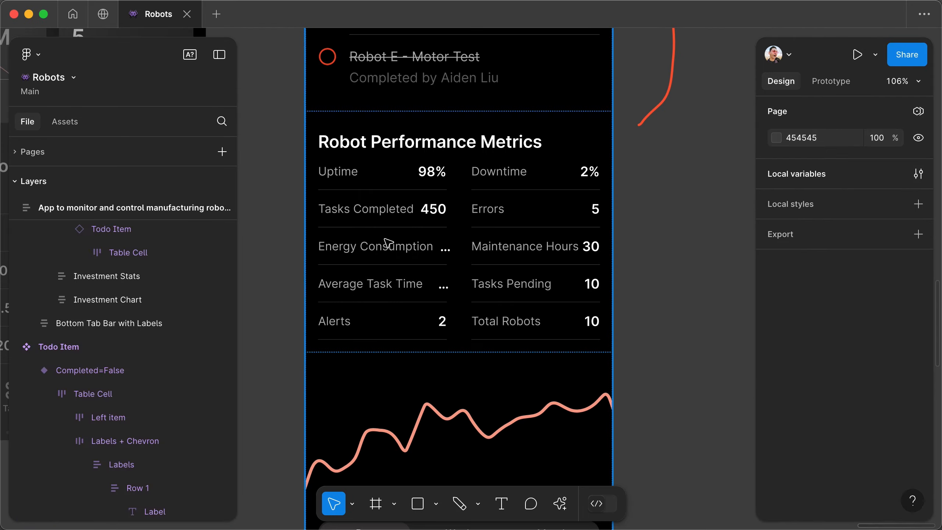
click(384, 245)
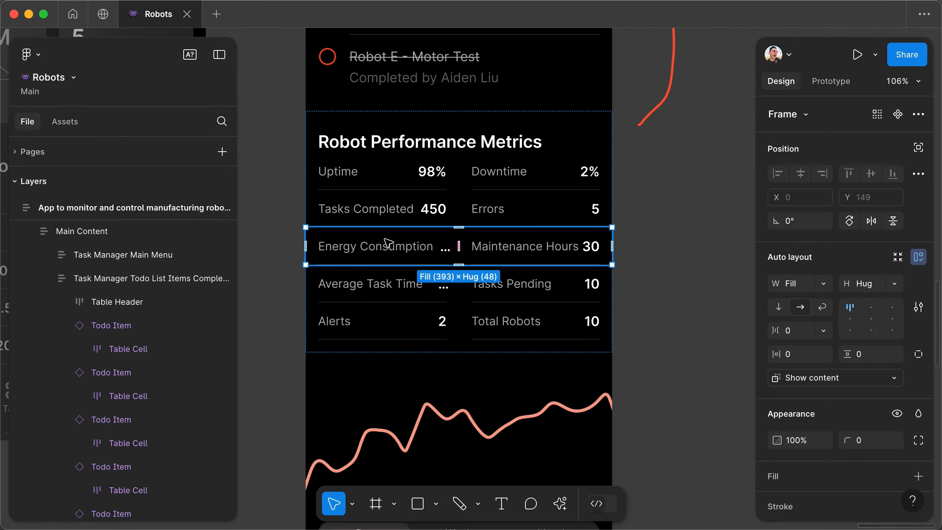
click(384, 219)
click(385, 183)
double_click(385, 183)
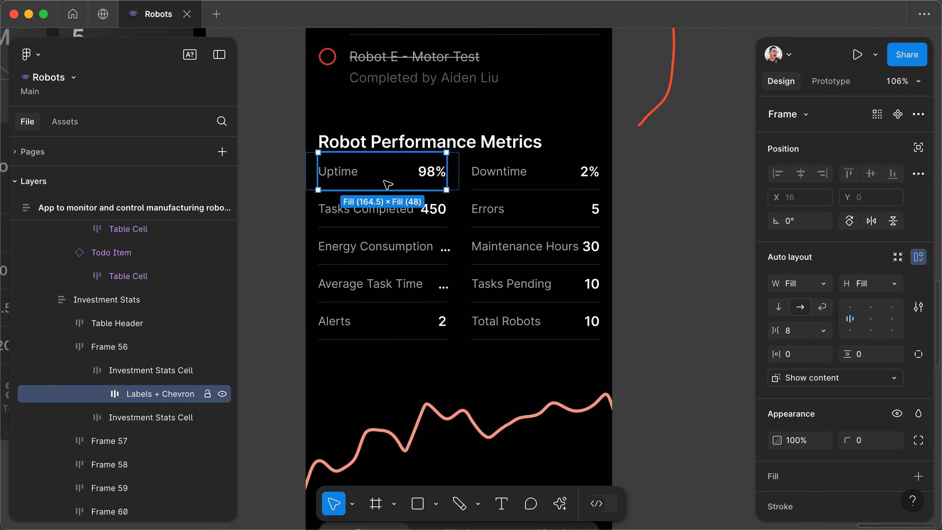
- Pick the Stats Cell main component above the Robot Control screen as the Master plugin's target component
scroll(387, 183, left, 2)
scroll(319, 246, up, 20)
scroll(320, 246, left, 8)
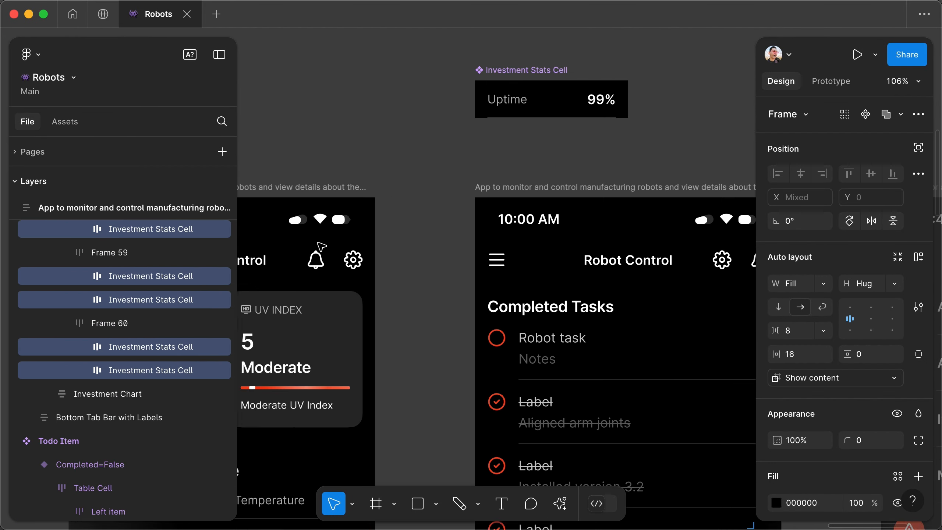
click(540, 105)
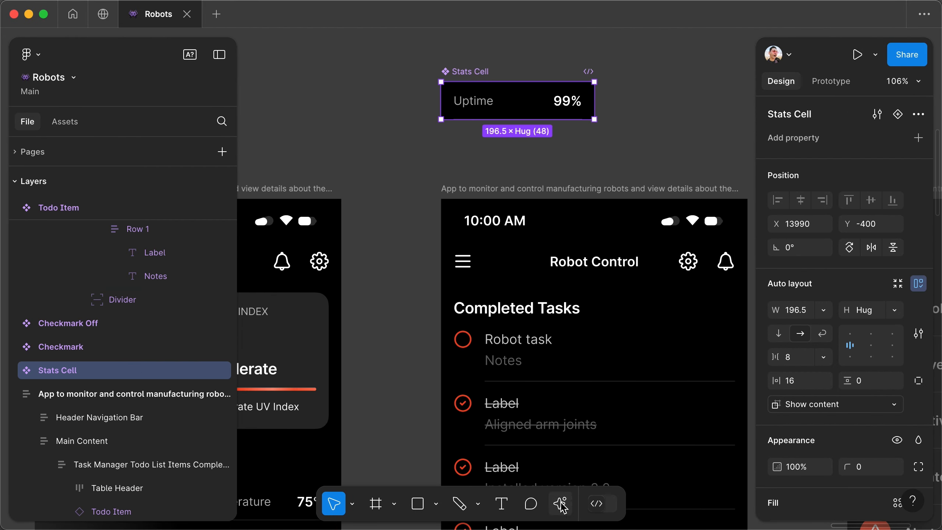
click(560, 503)
click(434, 264)
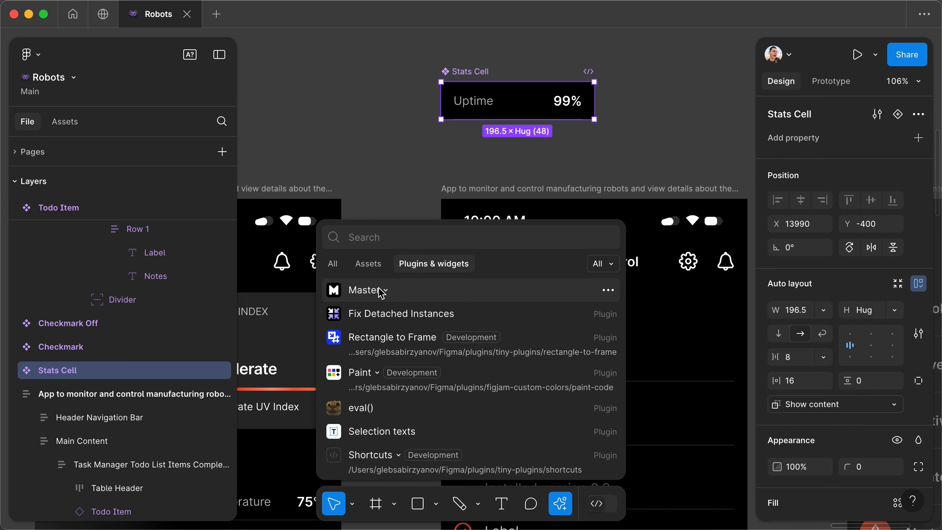
click(357, 289)
click(356, 343)
- Select all stats cells in the Robot Performance Metrics section and link them to the Master plugin's target component
scroll(551, 258, down, 20)
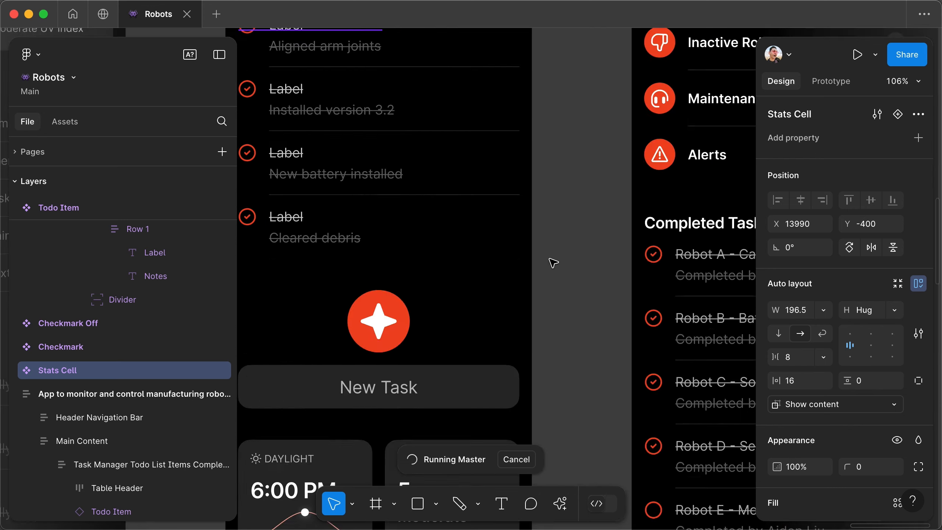
click(375, 160)
click(375, 161)
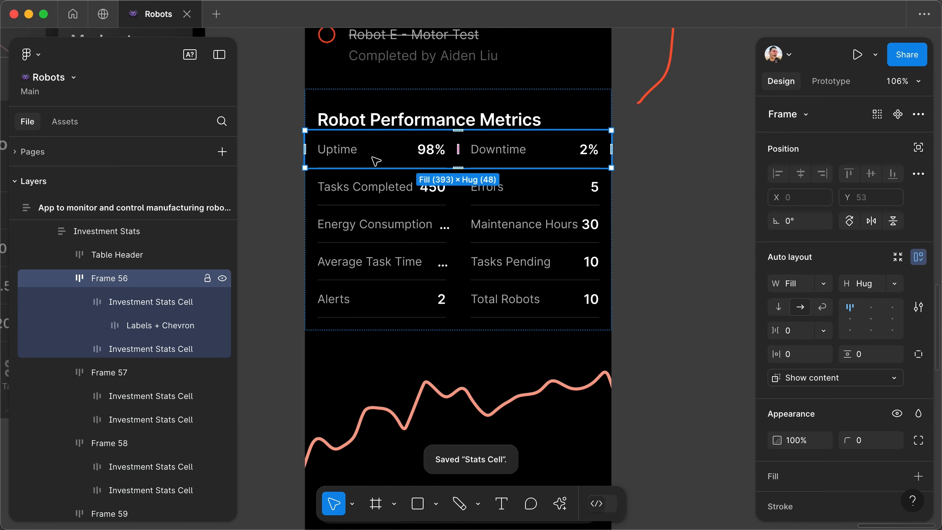
key(super+a)
key(Return)
click(560, 503)
click(401, 330)
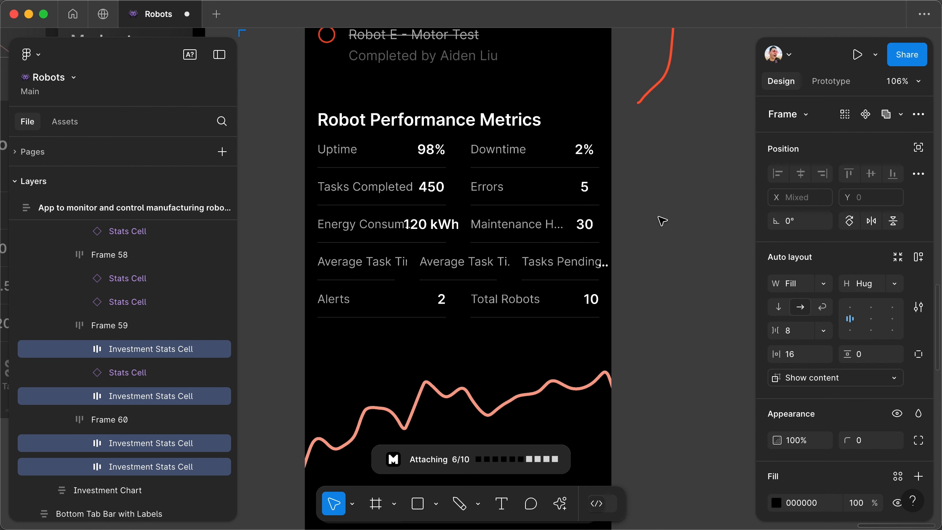